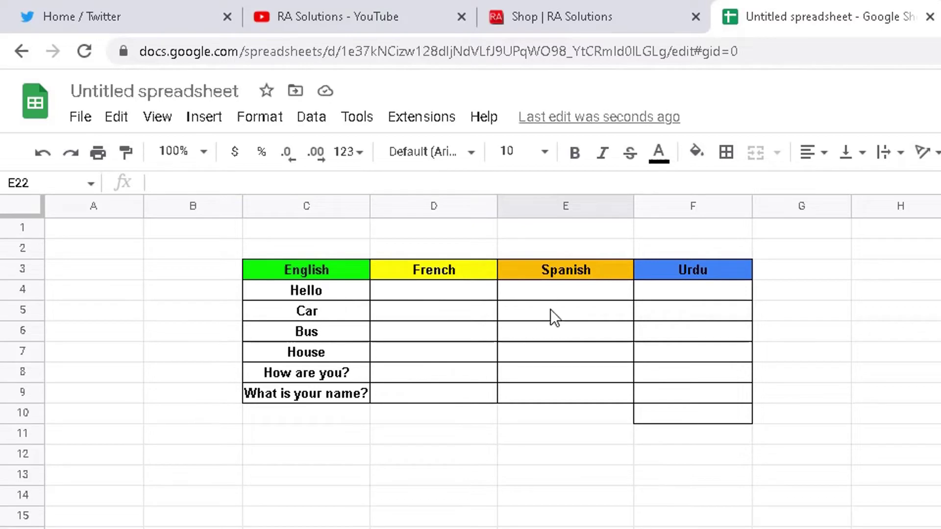
# Enter =GOOGLETRANSLATE(C4,"en","fr") in D4 so Hello translates to Bonjour
pyautogui.click(801, 311)
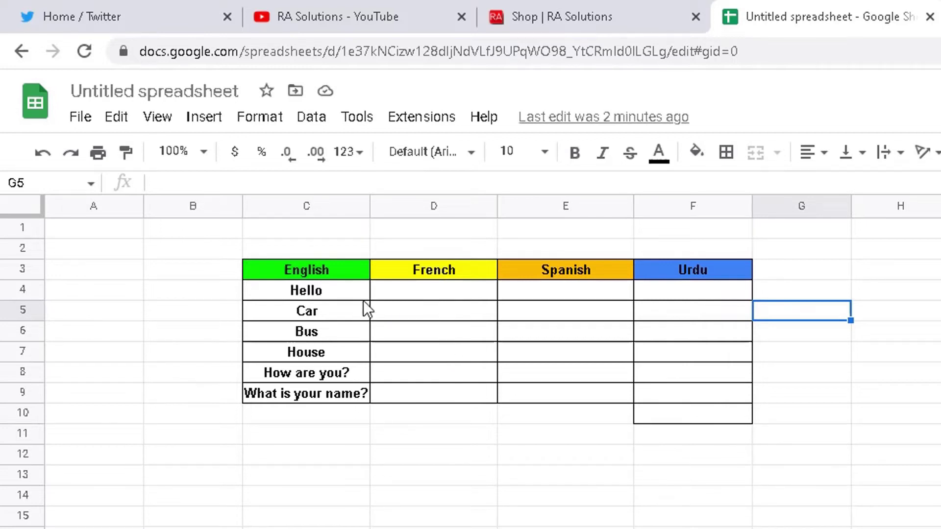
pyautogui.click(458, 295)
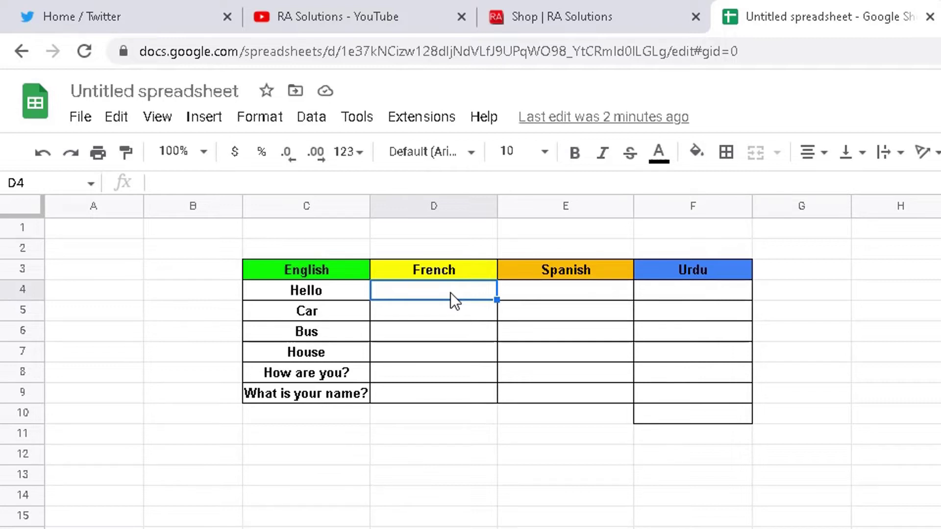
pyautogui.write('=')
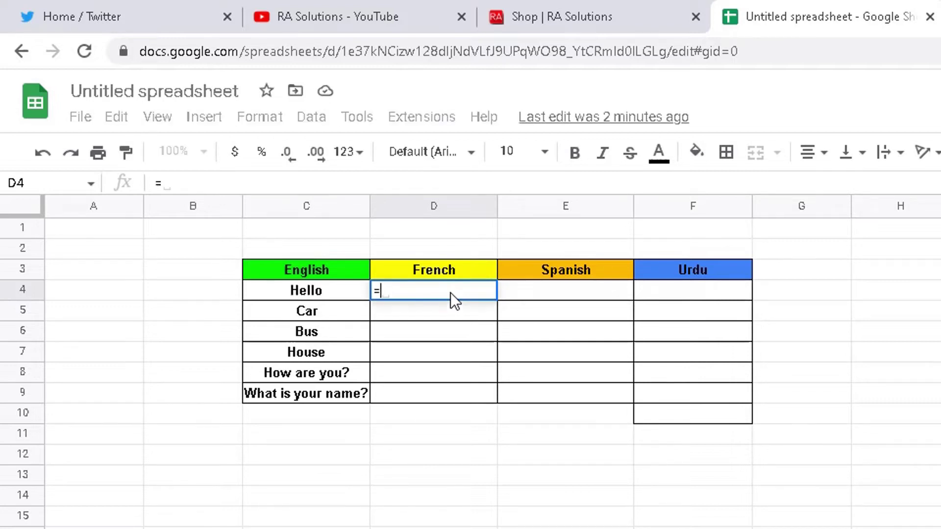
pyautogui.write('google')
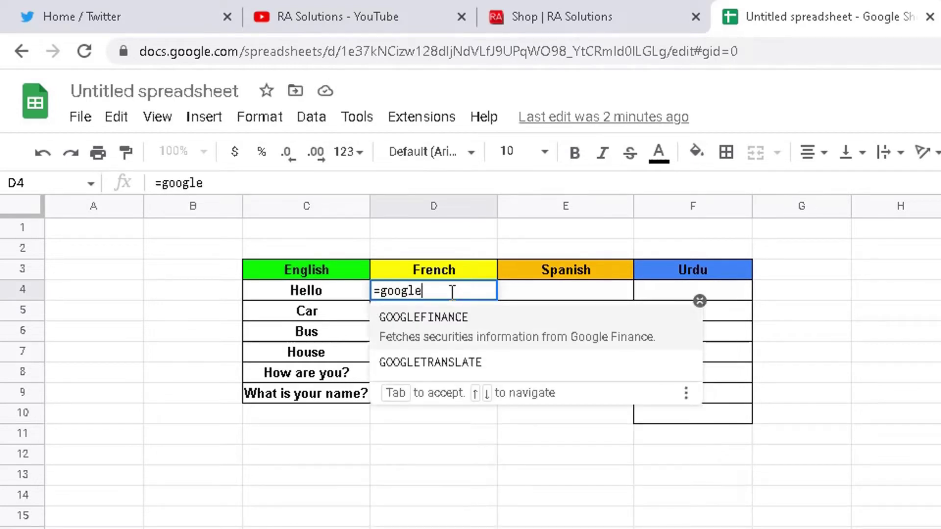
pyautogui.click(444, 363)
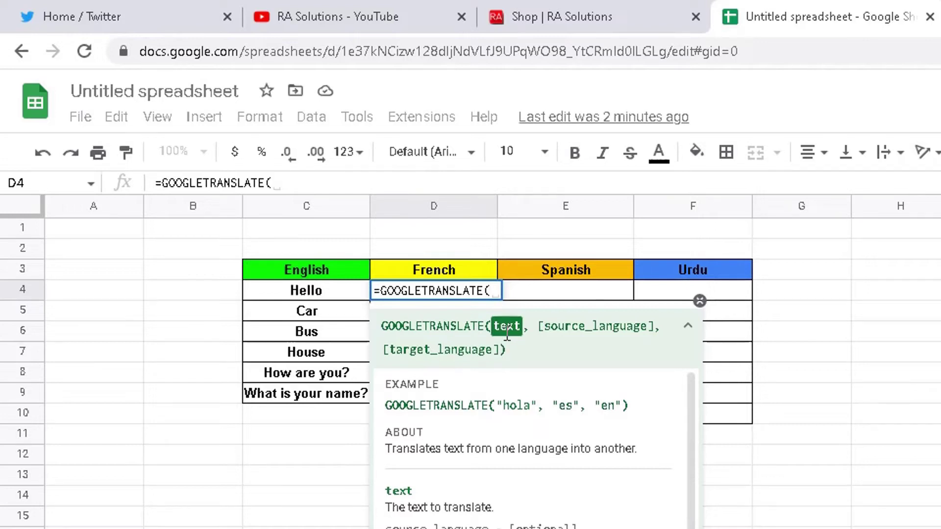
pyautogui.click(337, 292)
pyautogui.write(',')
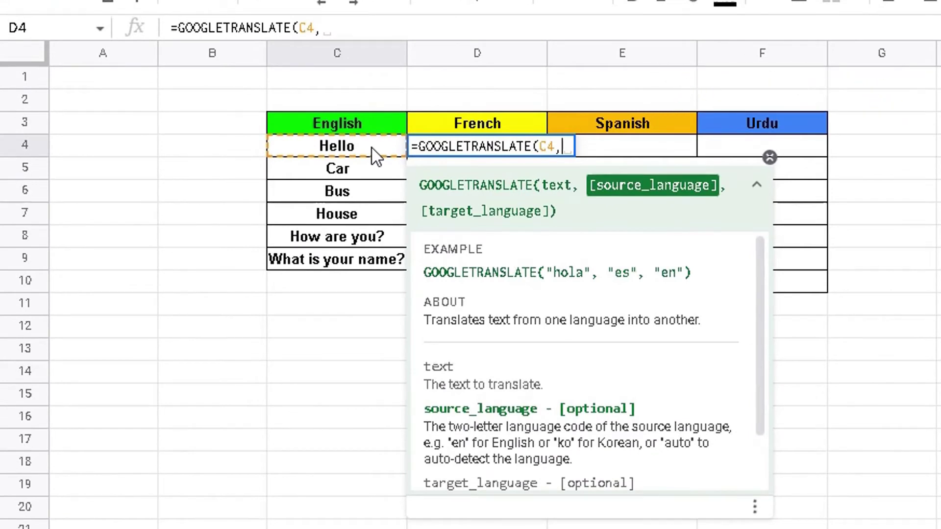
pyautogui.write('"en"')
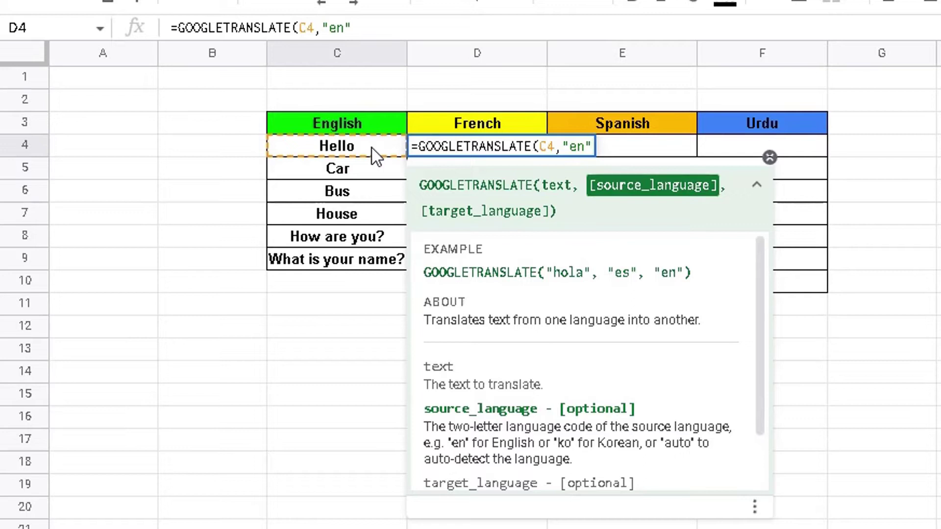
pyautogui.write(',')
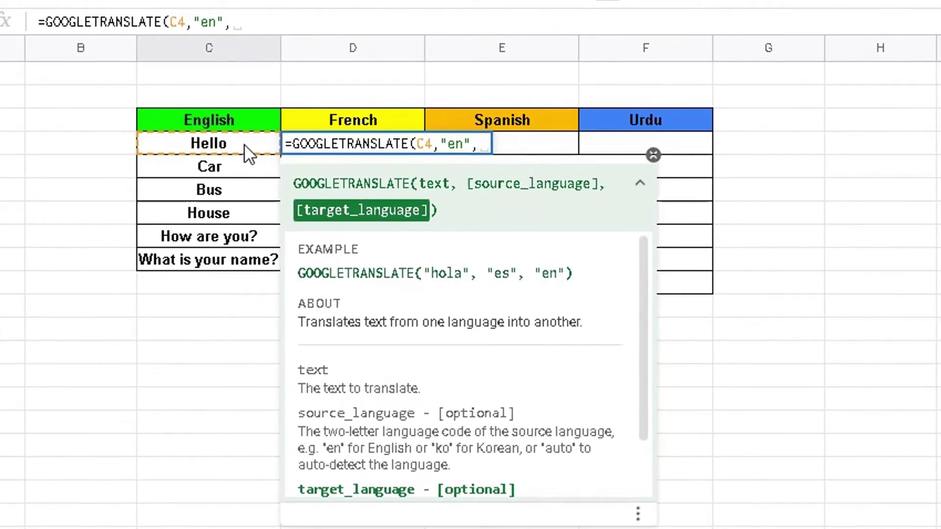
pyautogui.write('"fr"')
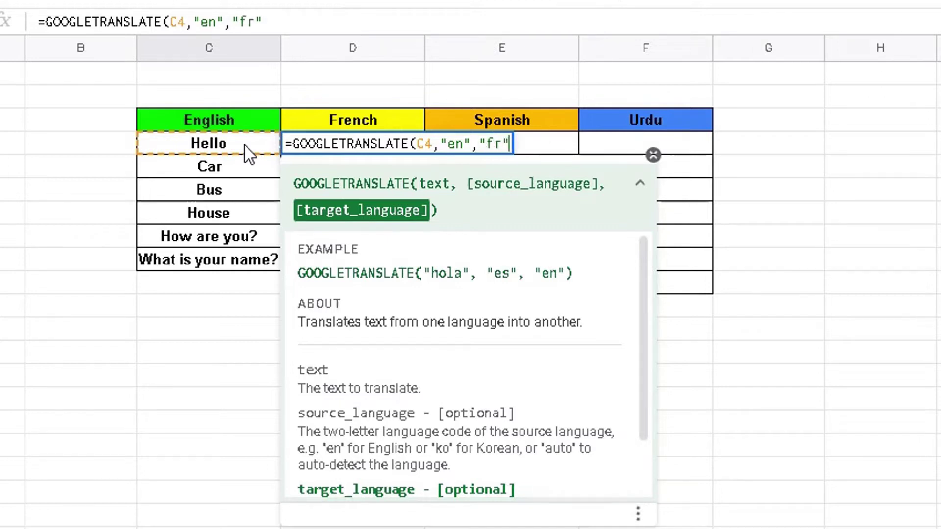
pyautogui.write(')')
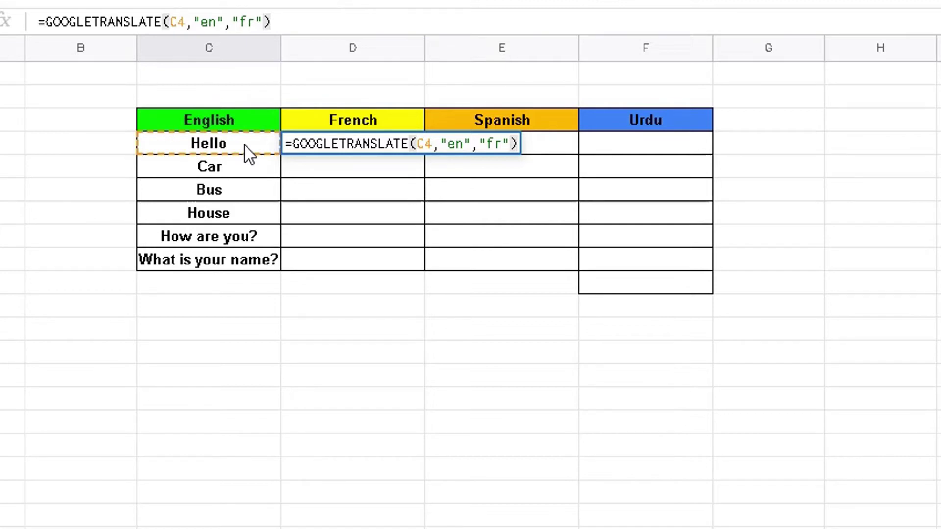
pyautogui.press('Return')
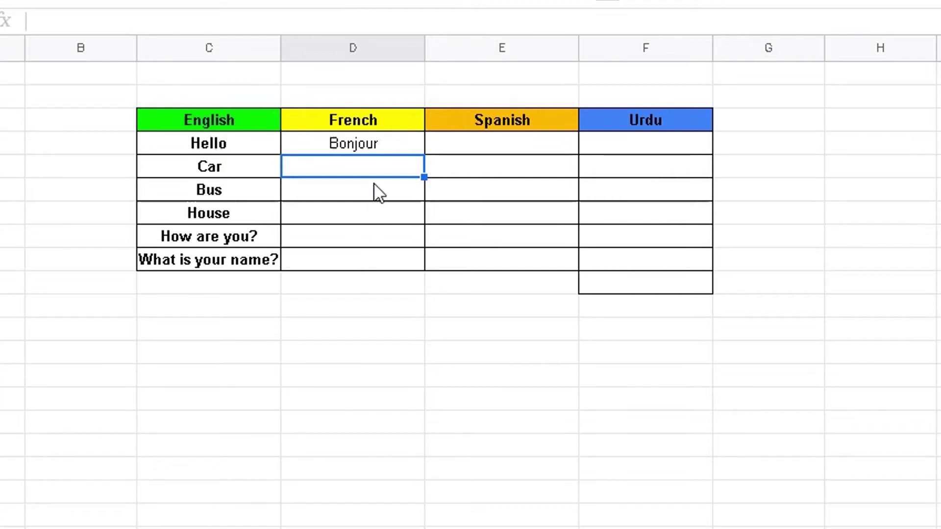
# Copy the French formula from D4 down through D9
pyautogui.click(383, 148)
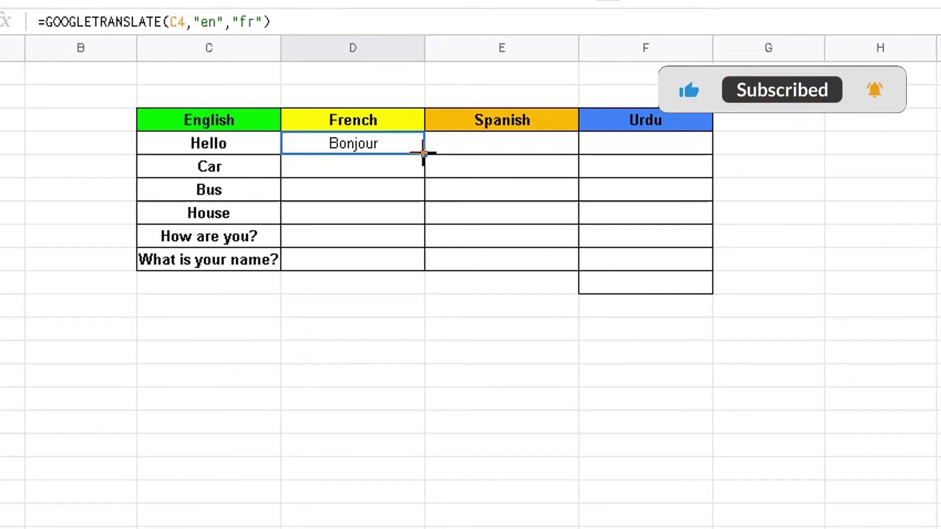
pyautogui.moveTo(424, 153); pyautogui.dragTo(423, 268)
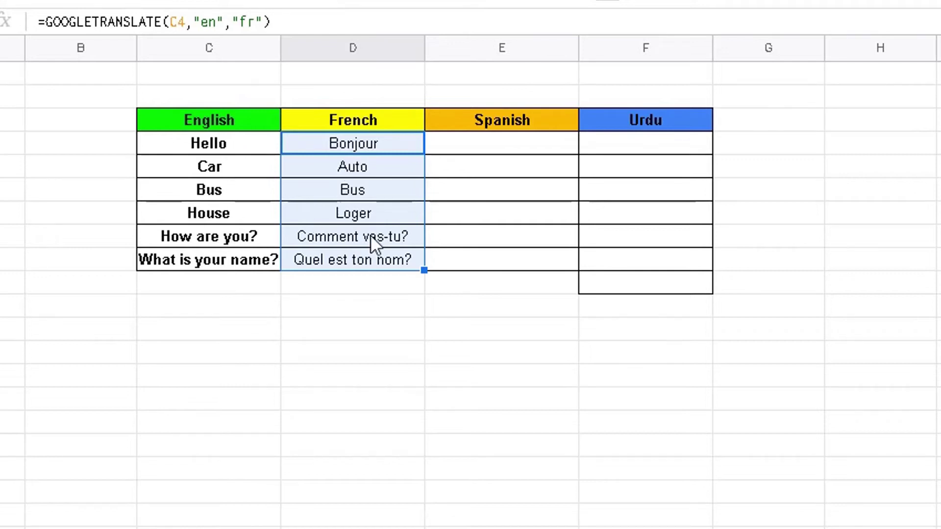
pyautogui.click(486, 154)
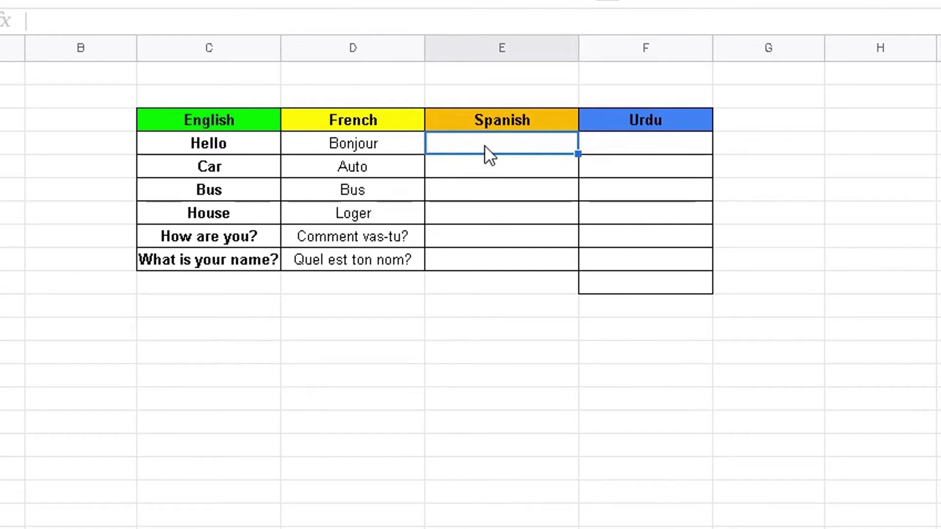
# Enter =GOOGLETRANSLATE(C4, "en","es") in E4 for the Spanish Hola
pyautogui.write('=')
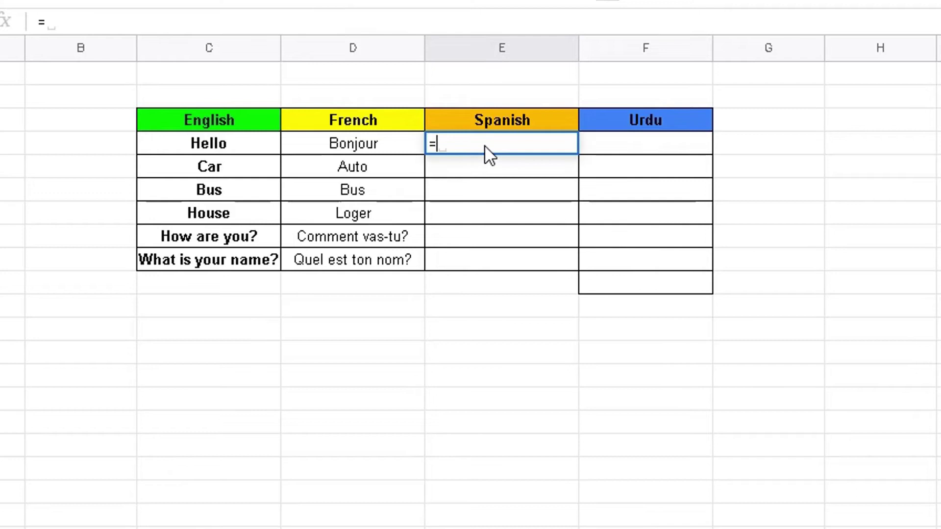
pyautogui.write('goog')
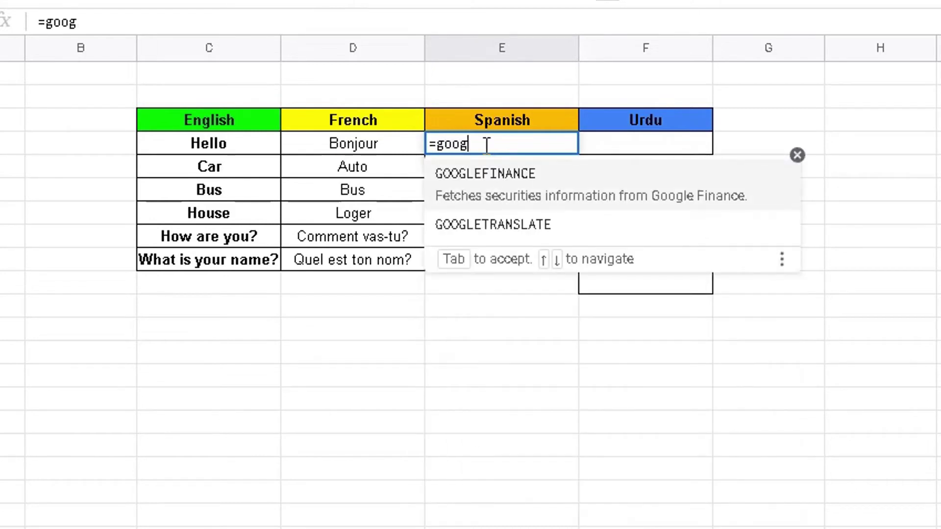
pyautogui.click(517, 234)
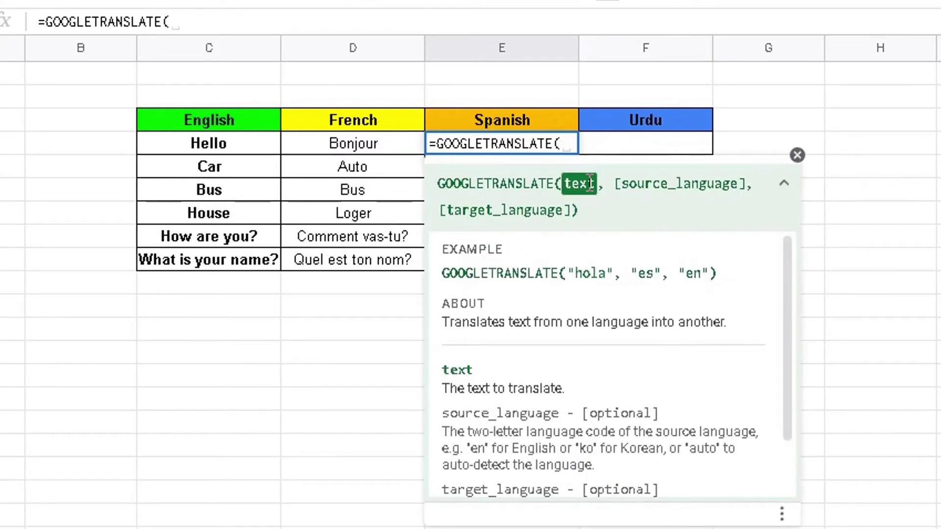
pyautogui.click(240, 143)
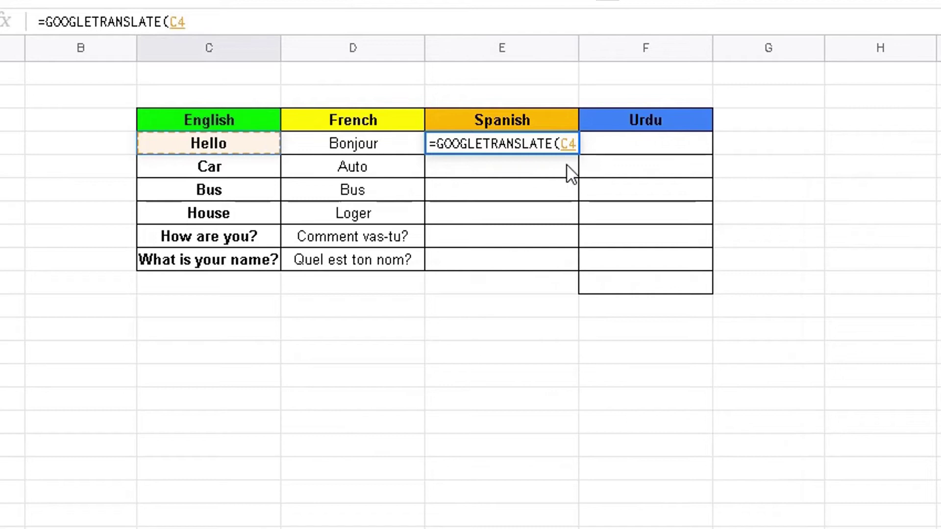
pyautogui.write(', ')
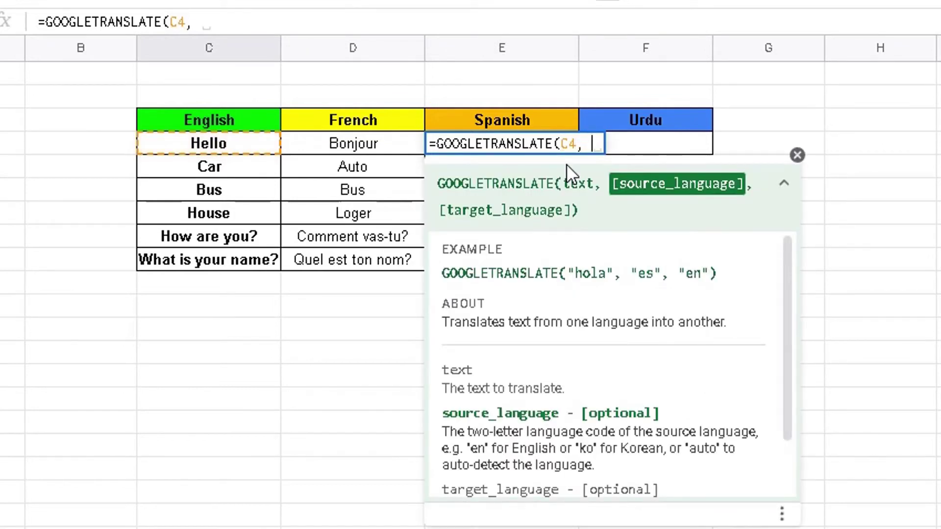
pyautogui.write('"en",')
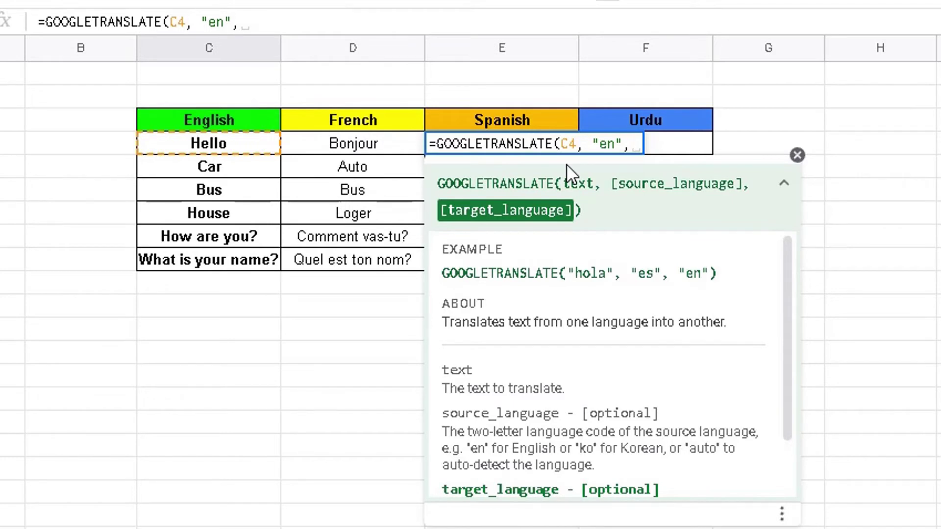
pyautogui.write('"es"')
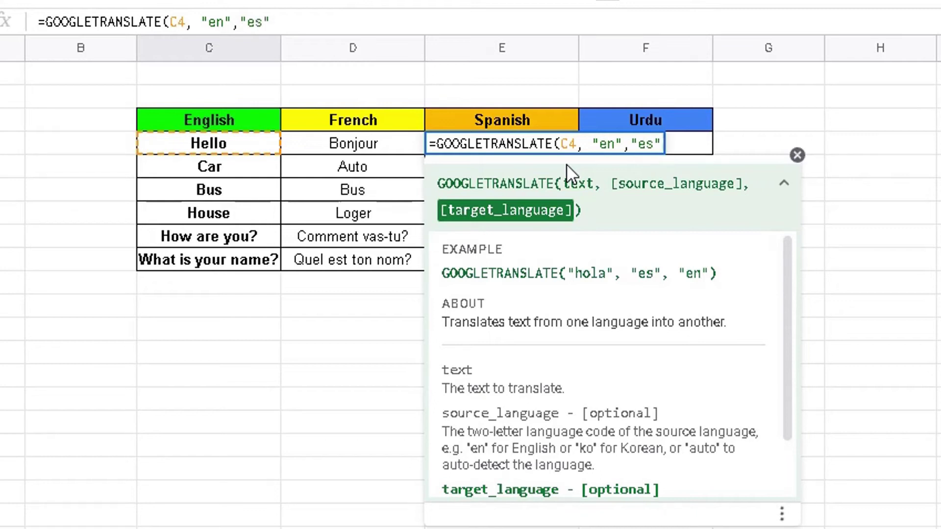
pyautogui.write(')')
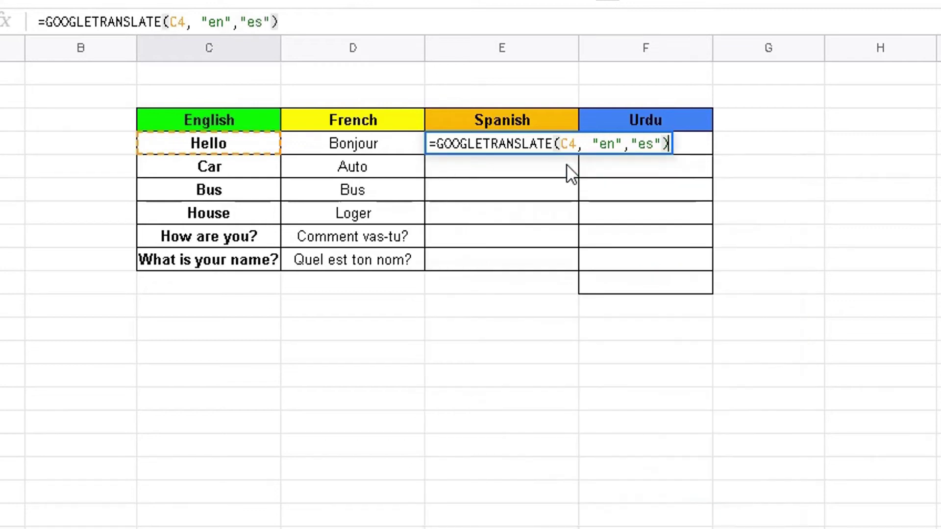
pyautogui.press('Return')
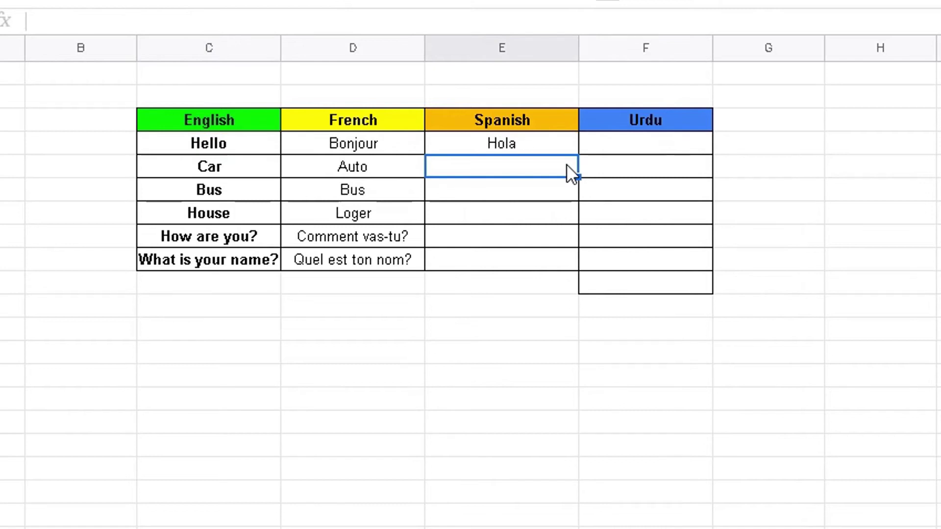
# Copy the Spanish formula from E4 down through E9
pyautogui.click(546, 146)
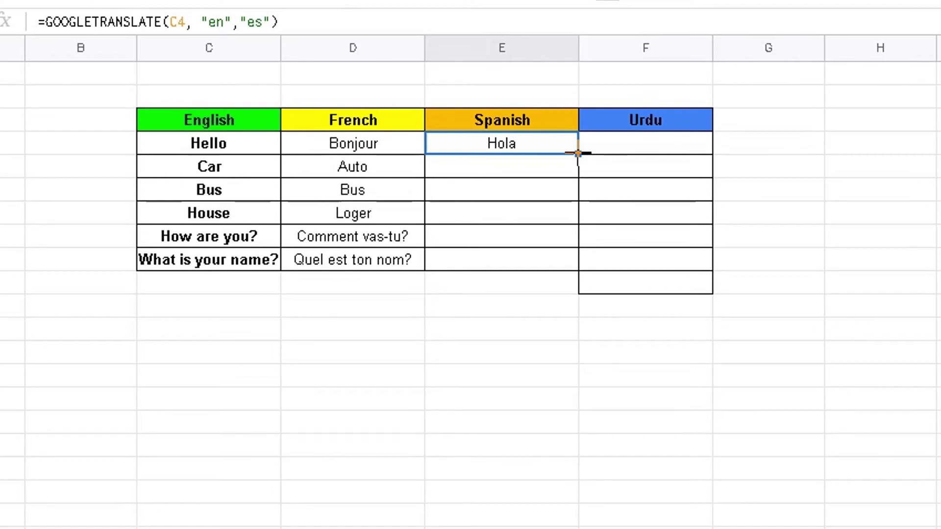
pyautogui.moveTo(577, 154); pyautogui.dragTo(576, 270)
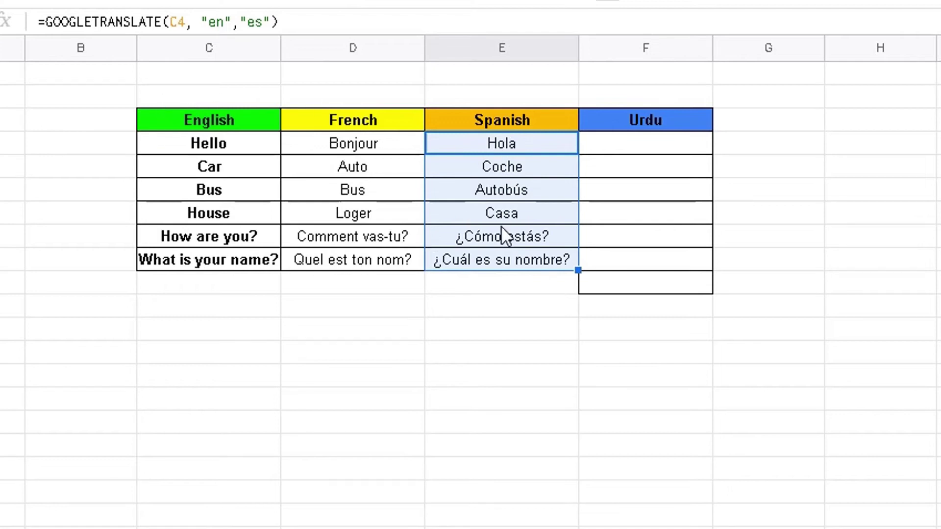
# Enter =GOOGLETRANSLATE(C4,"en","ur") in F4 for the Urdu word for Hello
pyautogui.click(653, 147)
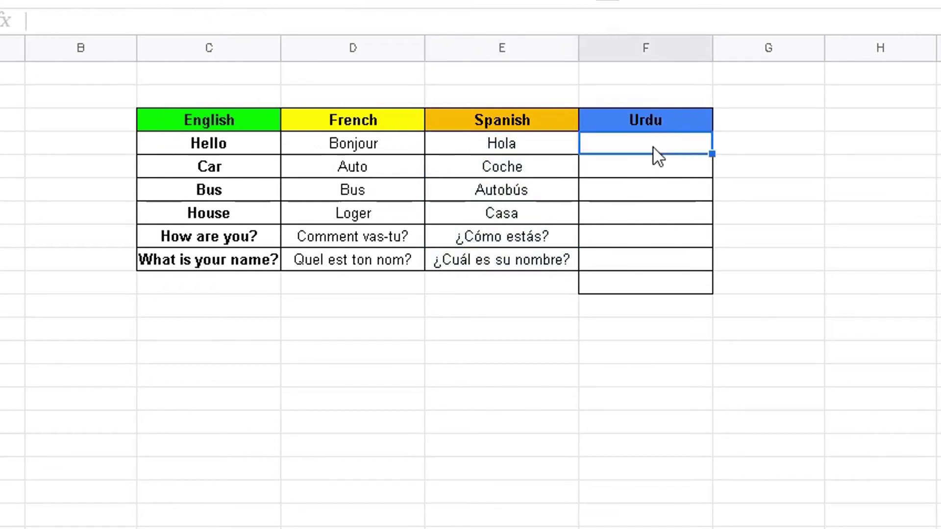
pyautogui.write('=google')
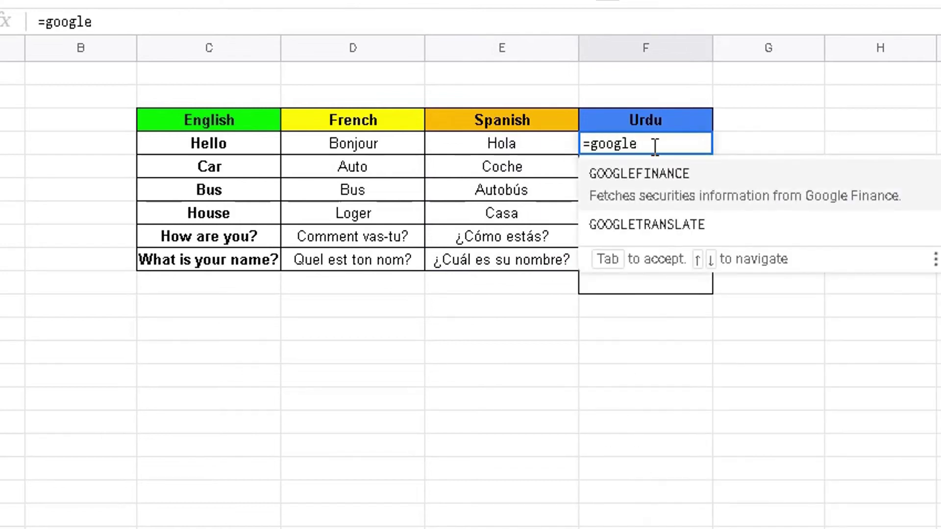
pyautogui.click(651, 223)
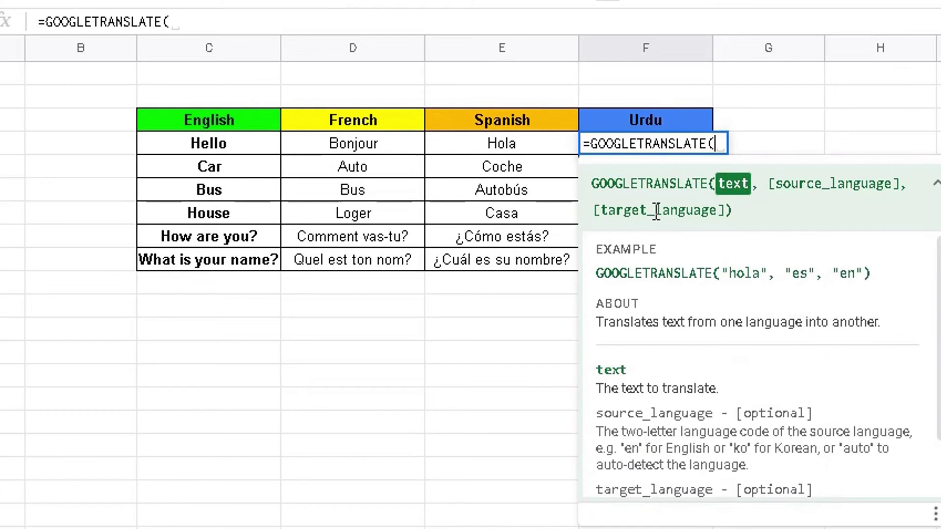
pyautogui.click(233, 147)
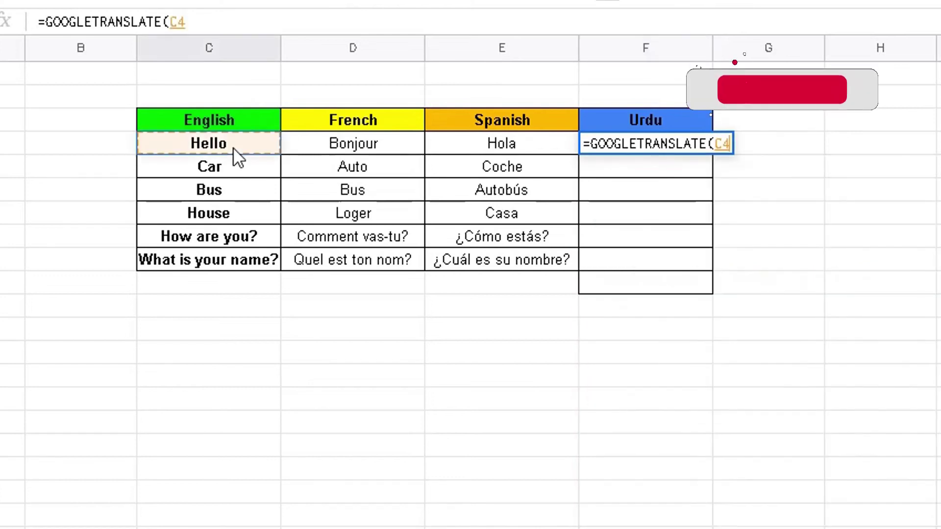
pyautogui.write(',"')
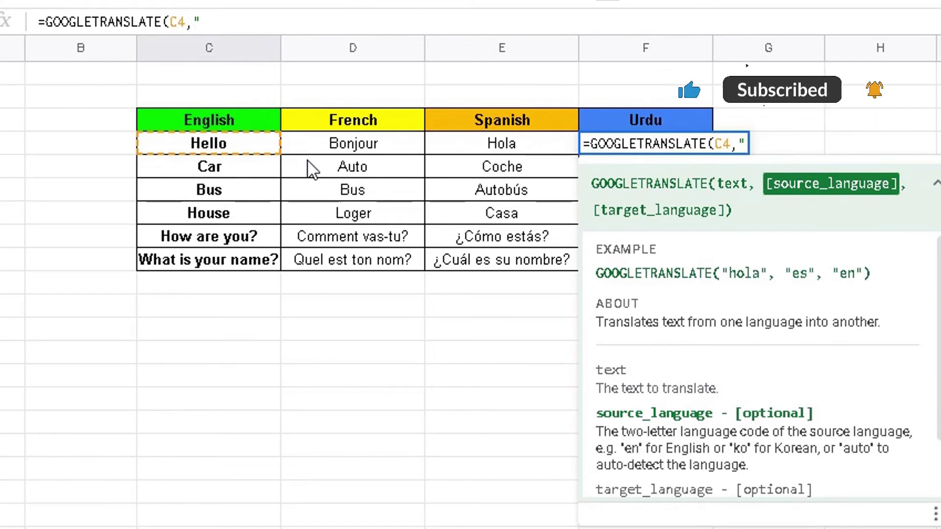
pyautogui.write('en",')
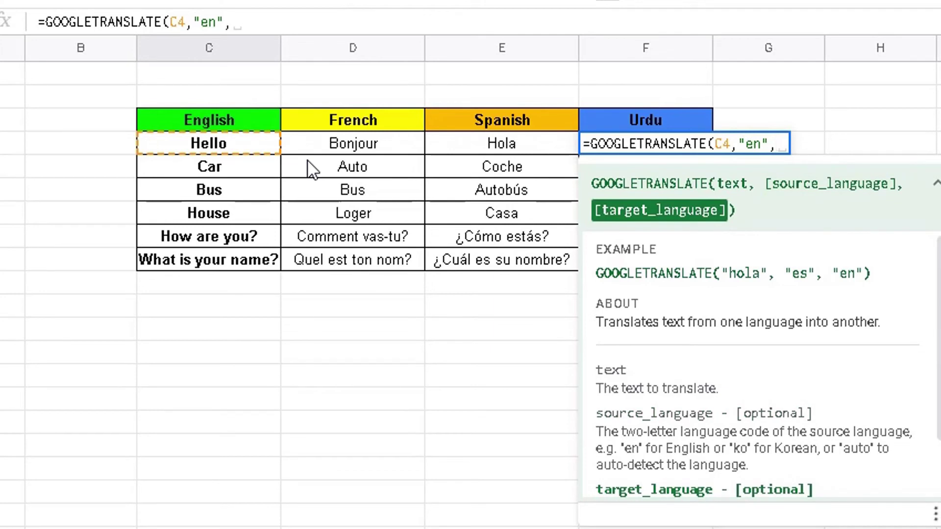
pyautogui.write('"ur')
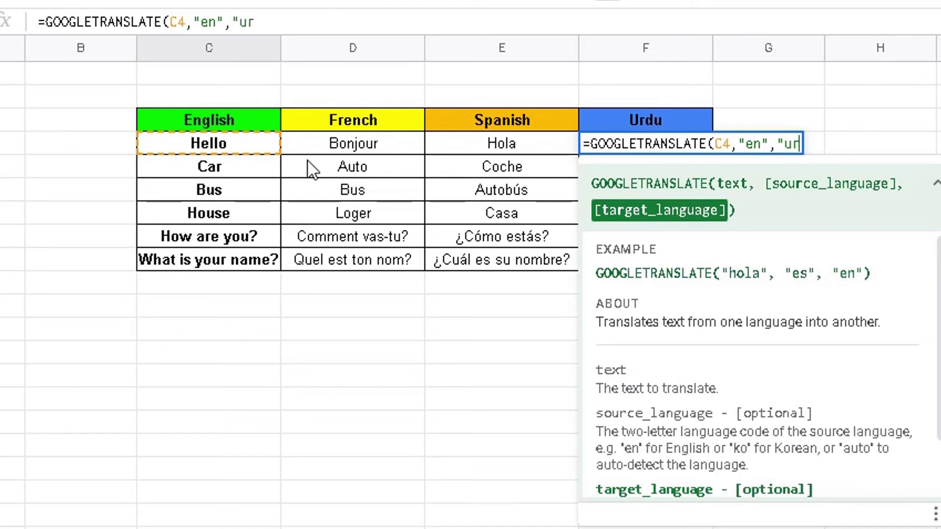
pyautogui.write('")')
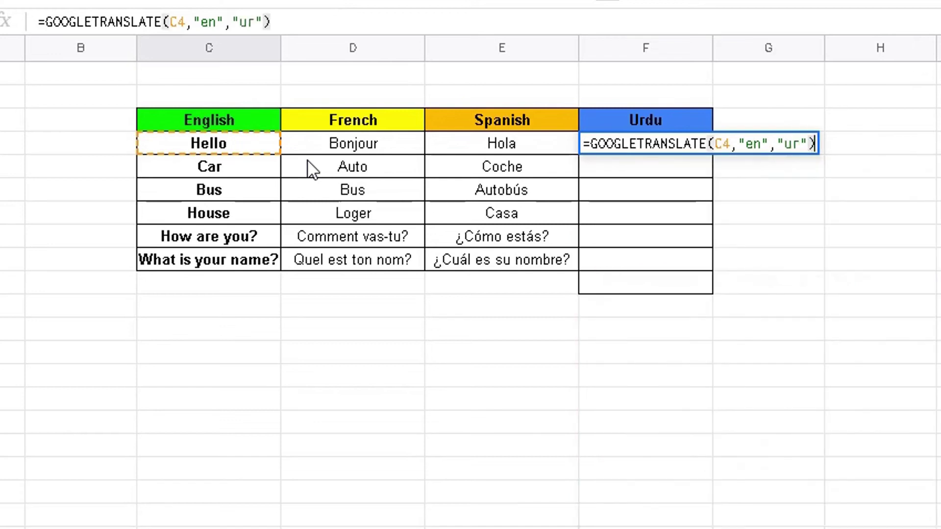
pyautogui.press('Return')
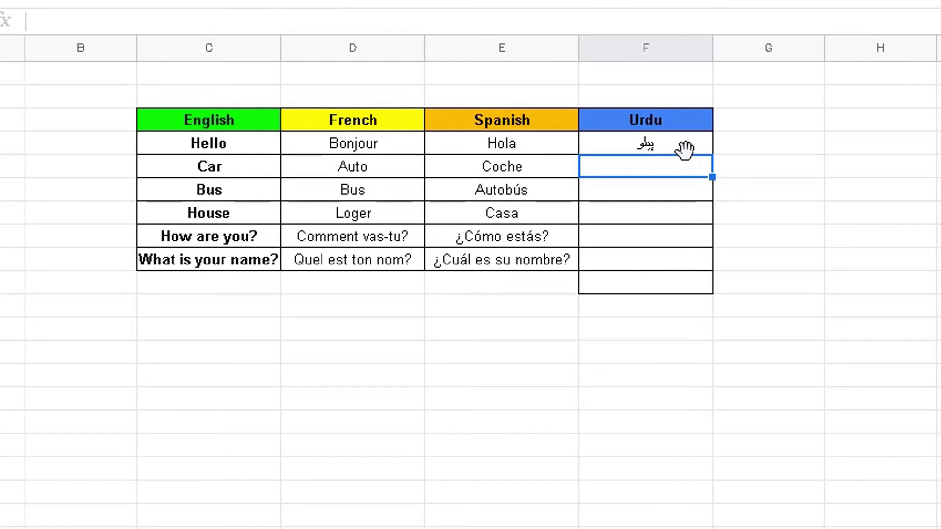
# Copy the Urdu formula from F4 down through F9
pyautogui.click(700, 147)
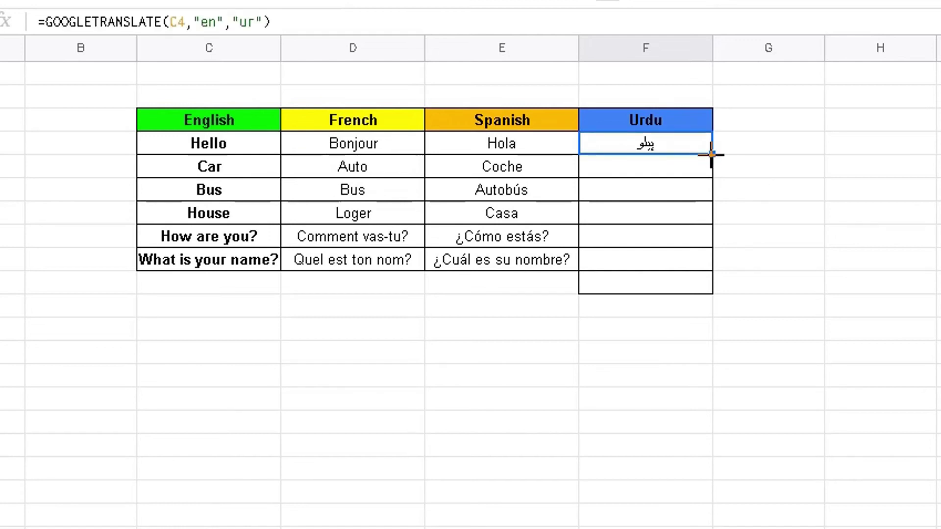
pyautogui.moveTo(710, 154); pyautogui.dragTo(713, 271)
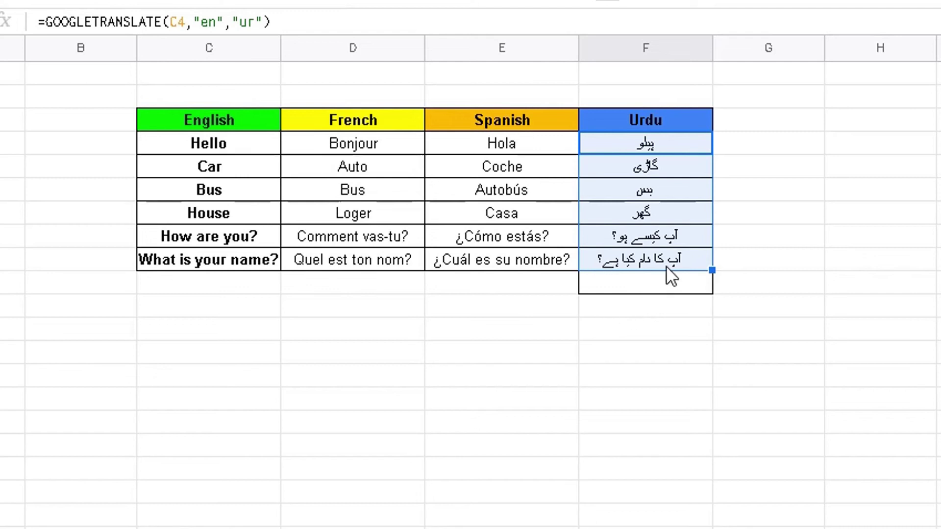
pyautogui.click(606, 333)
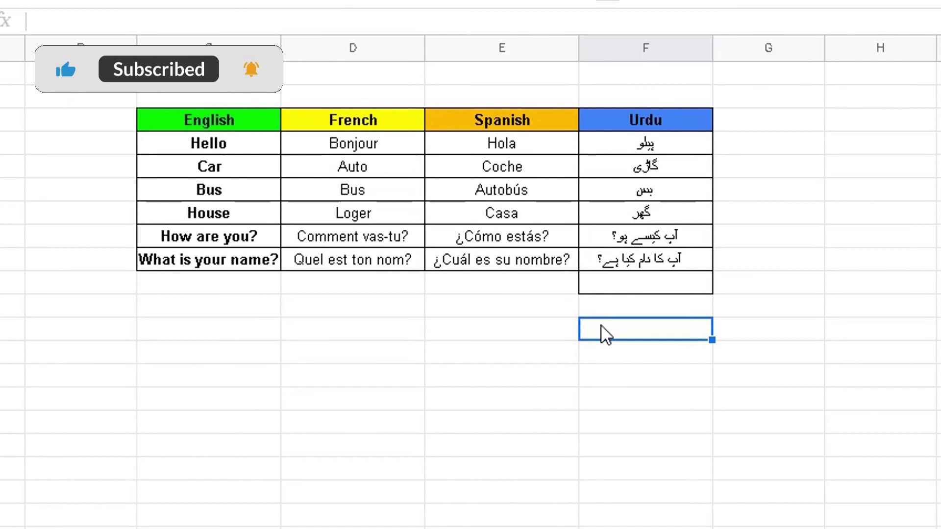